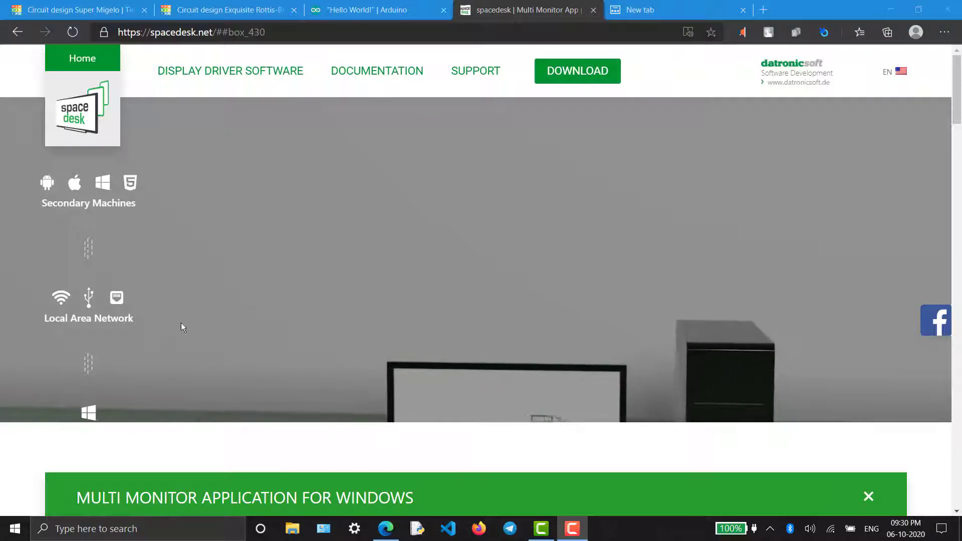
Switch to the Arduino LiquidCrystal "Hello World!" tutorial to reach its breadboard wiring image.
click(345, 12)
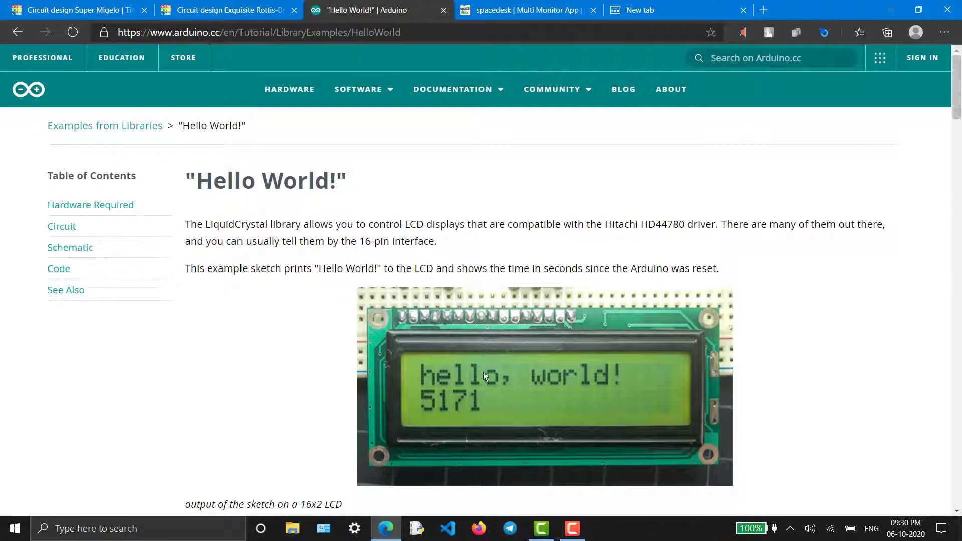
scroll(498, 376, down, 3)
scroll(498, 377, down, 5)
scroll(483, 372, down, 4)
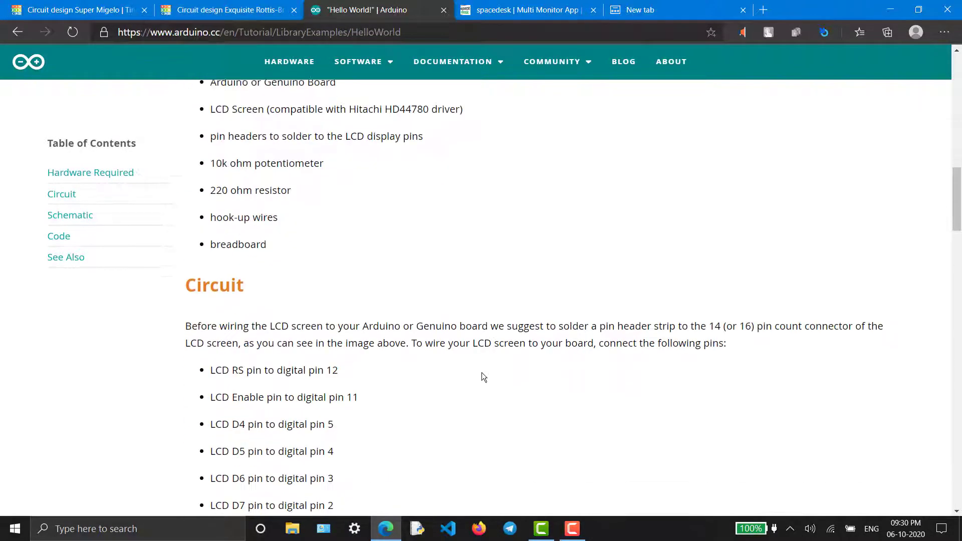
scroll(482, 372, down, 4)
scroll(482, 371, down, 4)
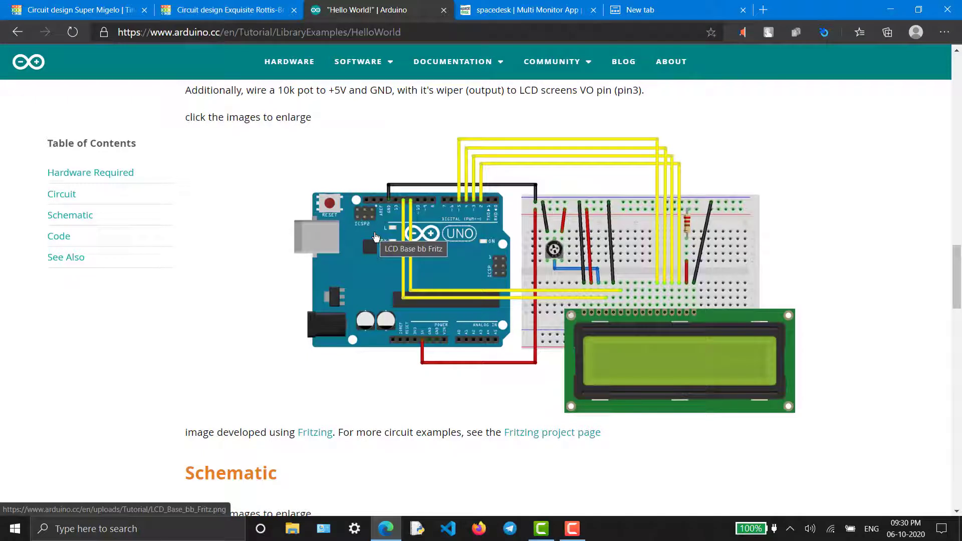
Open LCD_Base_bb_Fritz.png full size, then go to the Tinkercad Exquisite Rottis-Bruticus design.
click(581, 274)
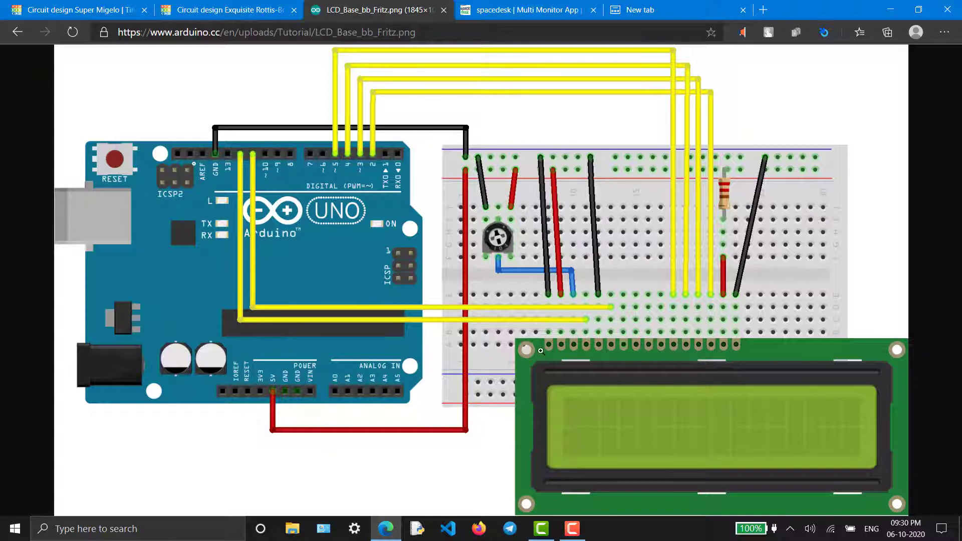
click(197, 8)
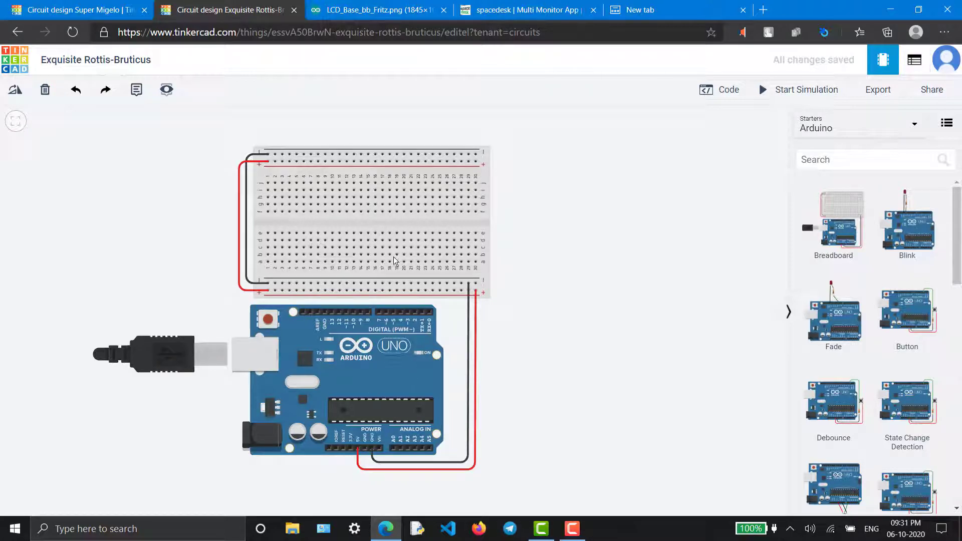
Compare the Arduino wiring image against the Tinkercad breadboard circuit.
click(417, 10)
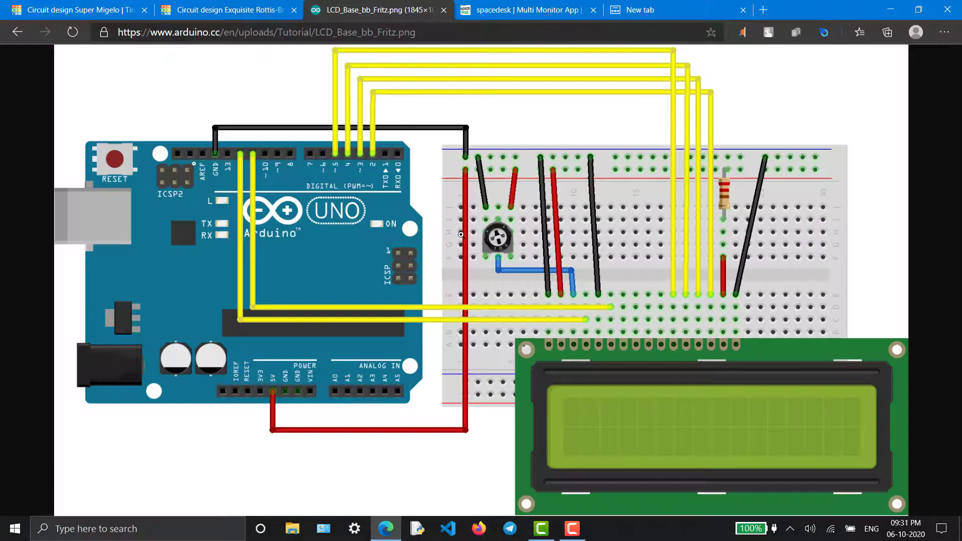
click(269, 13)
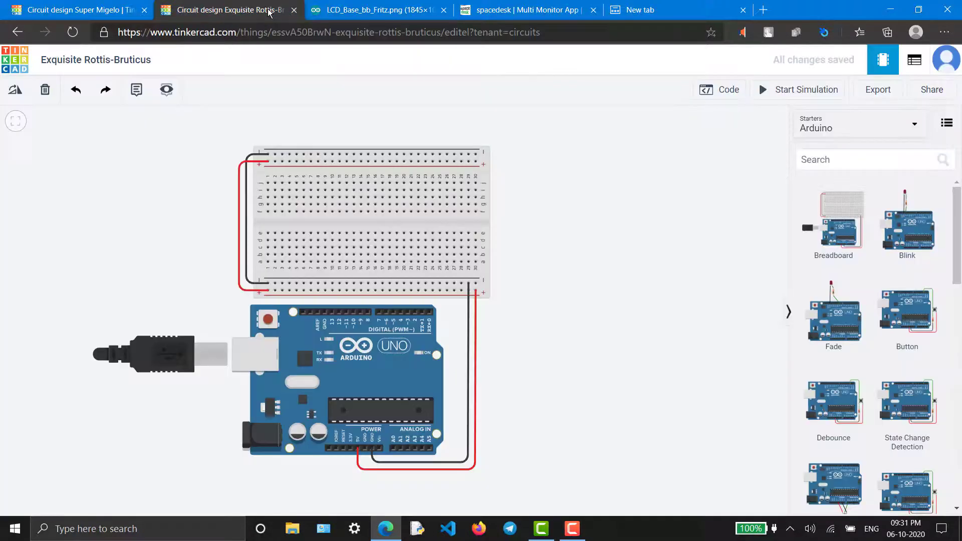
click(392, 13)
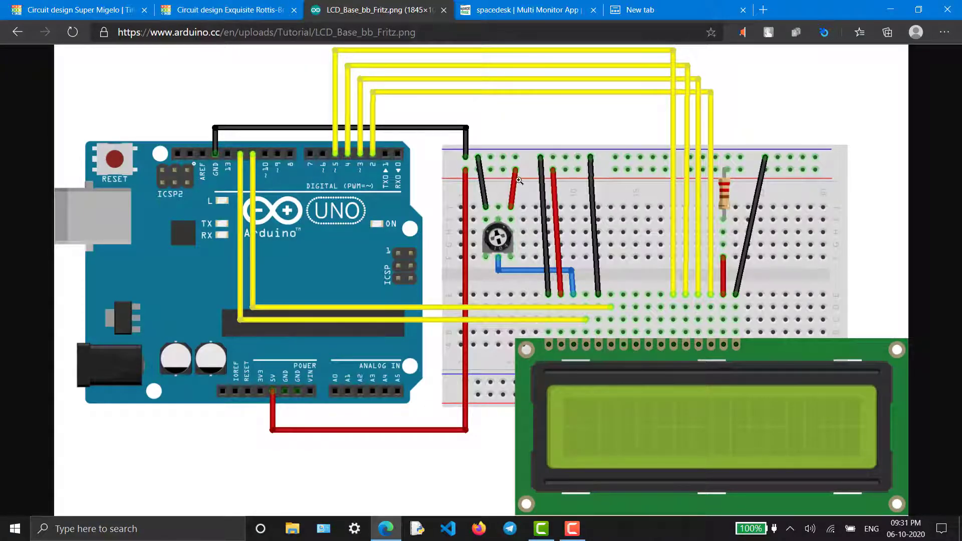
click(273, 16)
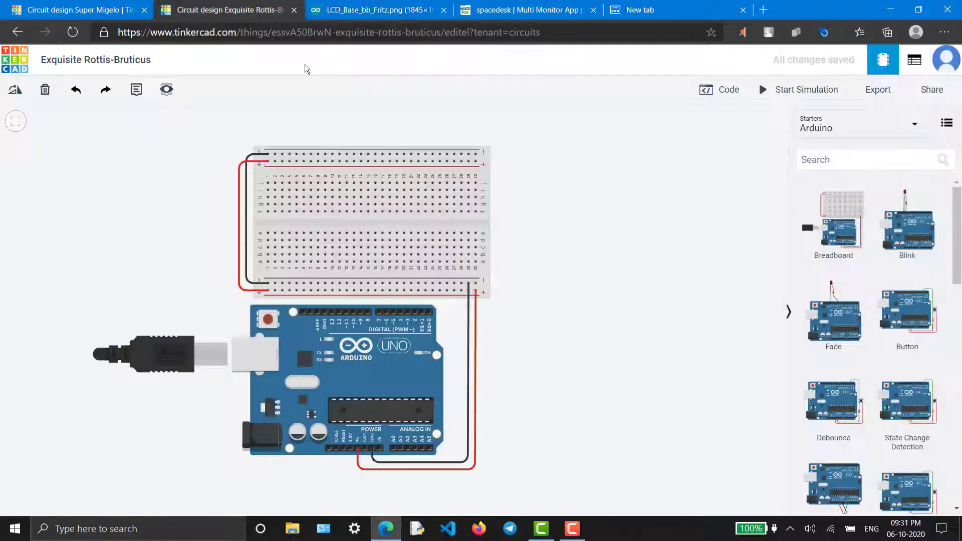
Add a jumper wire across the breadboard's centre gap, colouring it red and then black.
click(333, 183)
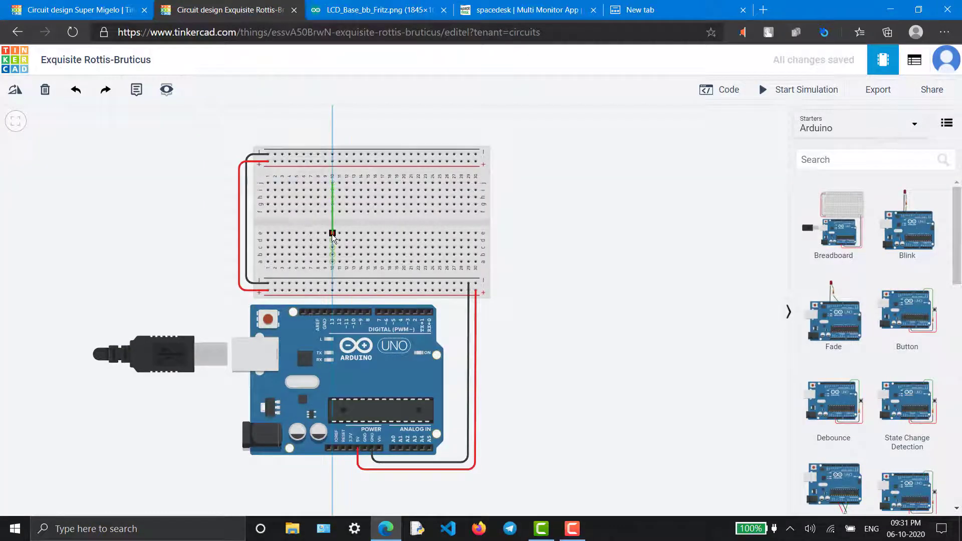
click(332, 234)
click(749, 147)
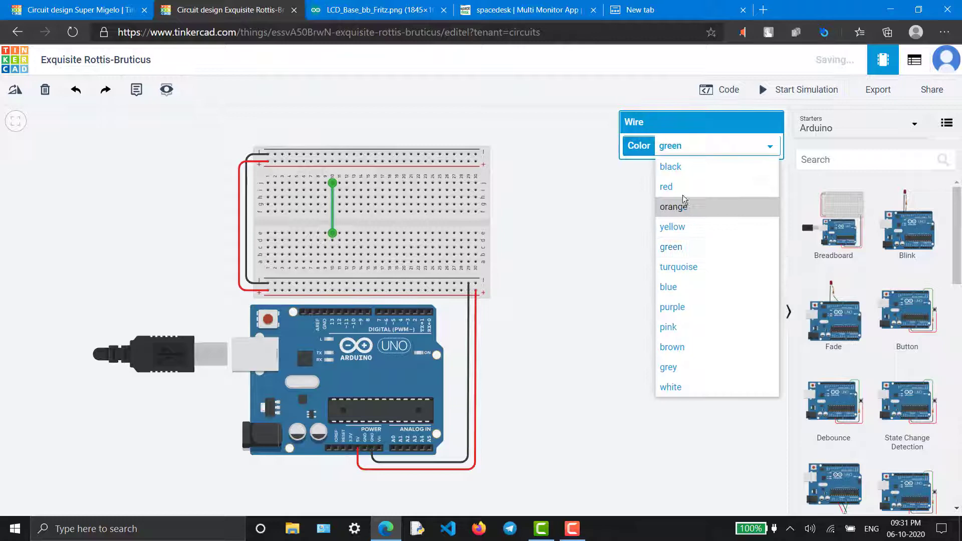
click(669, 188)
click(391, 5)
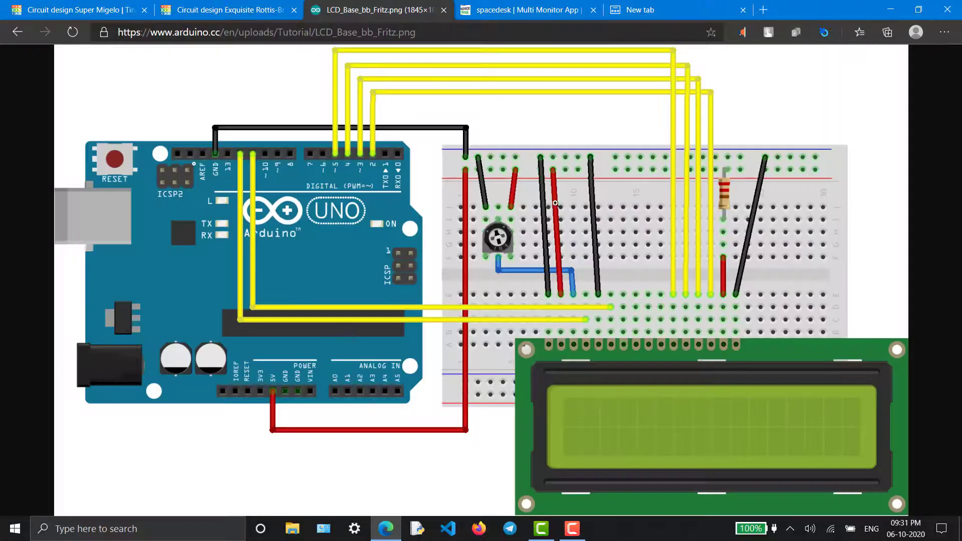
click(229, 10)
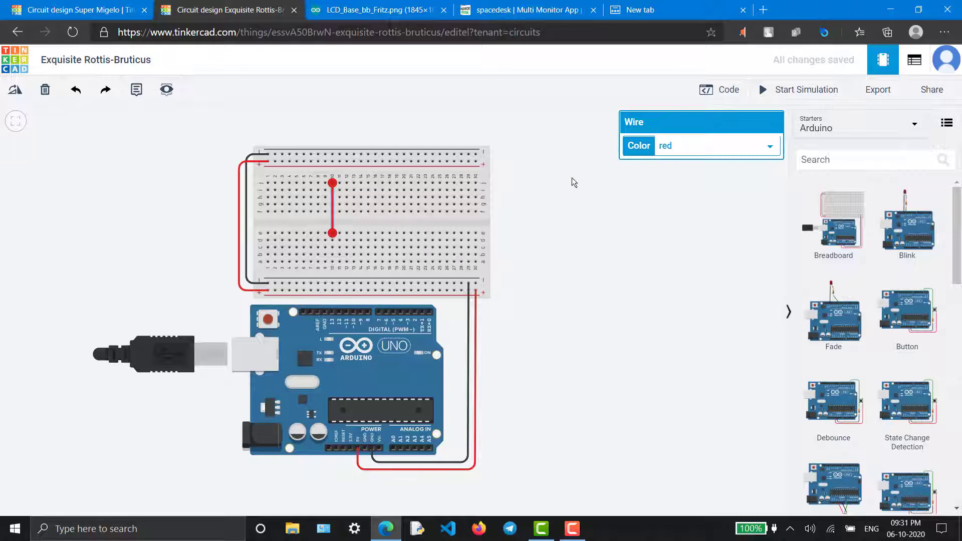
click(717, 146)
click(684, 168)
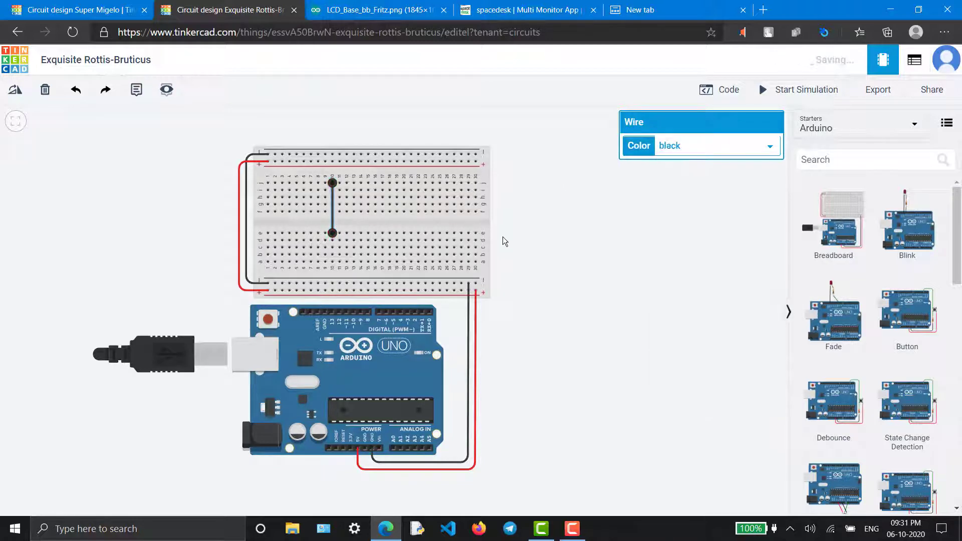
click(500, 239)
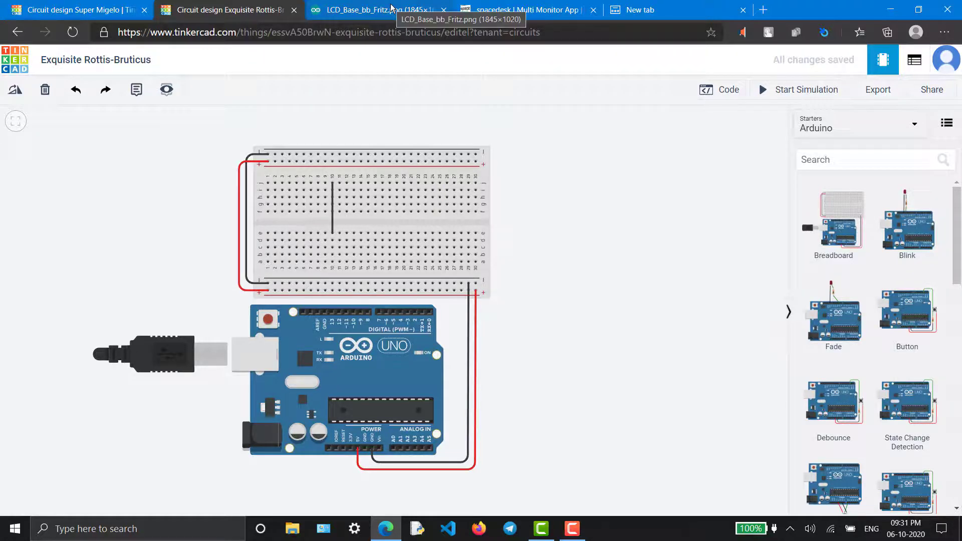
click(516, 9)
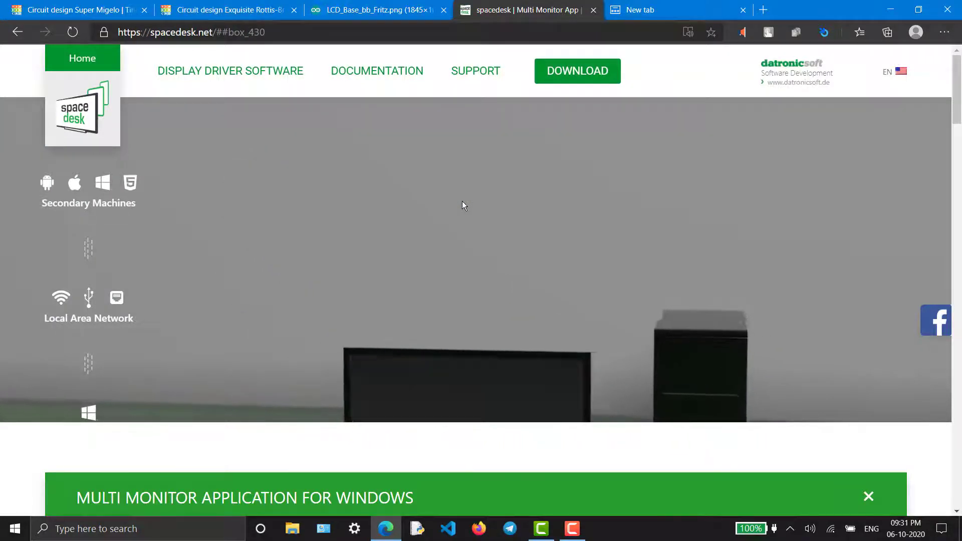
scroll(463, 203, down, 2)
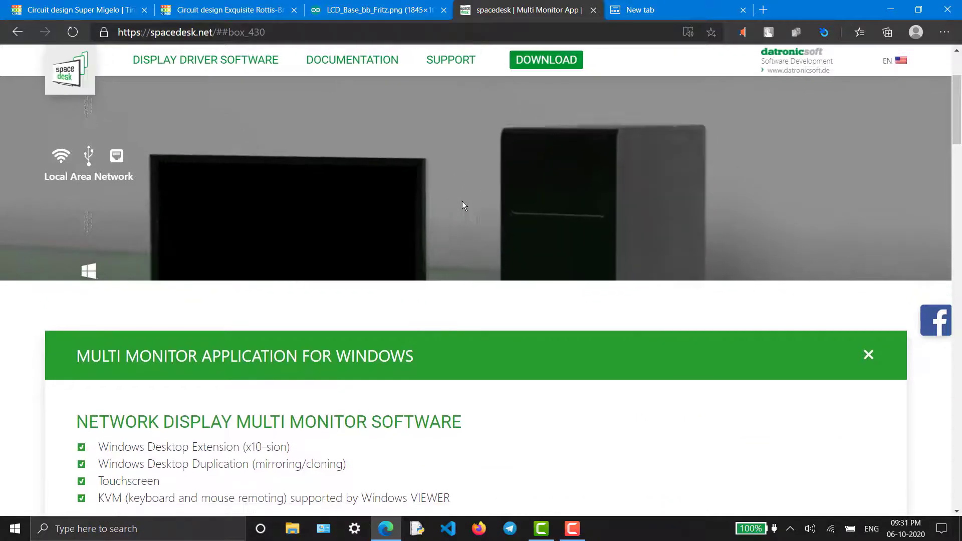
scroll(463, 203, up, 2)
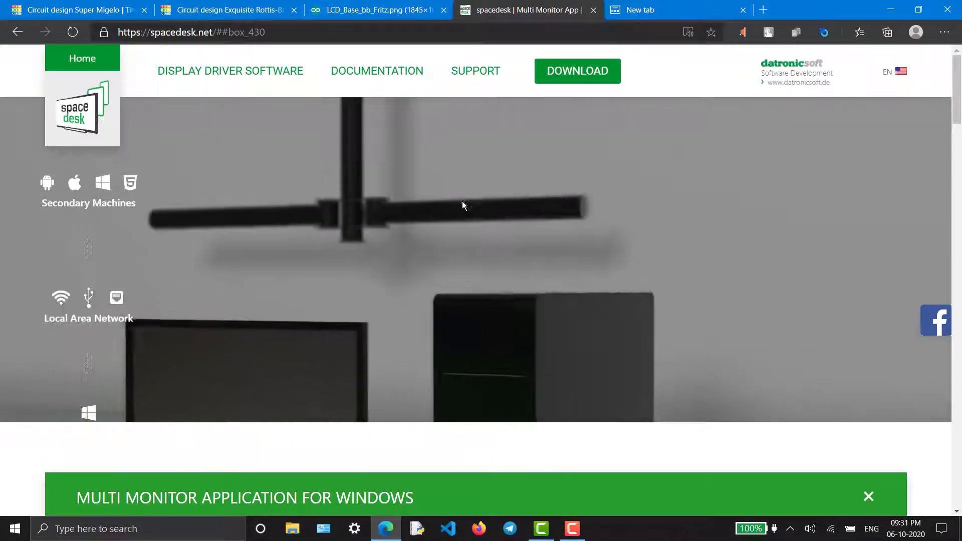
Search Google for "multi monitor" in the new tab and open its image results.
click(677, 9)
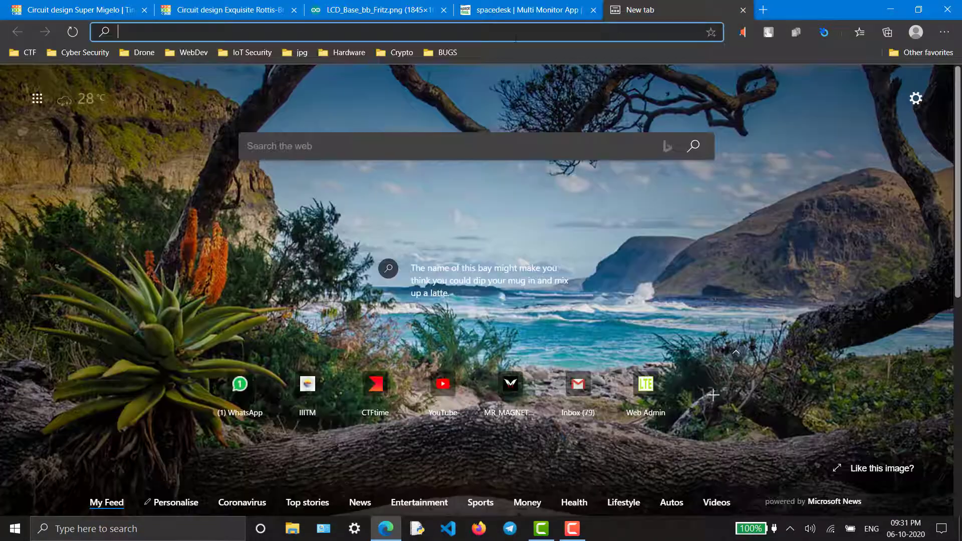
text(multi )
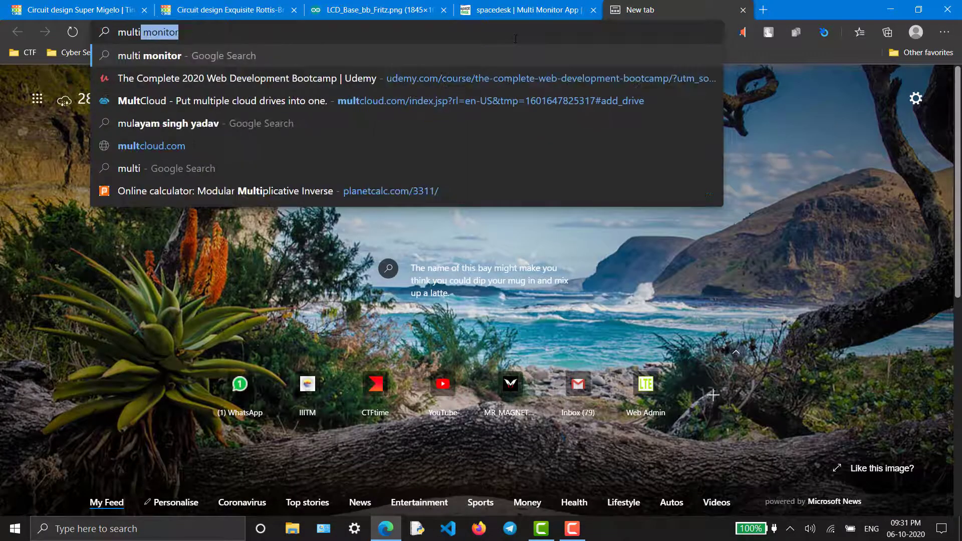
text(monitor)
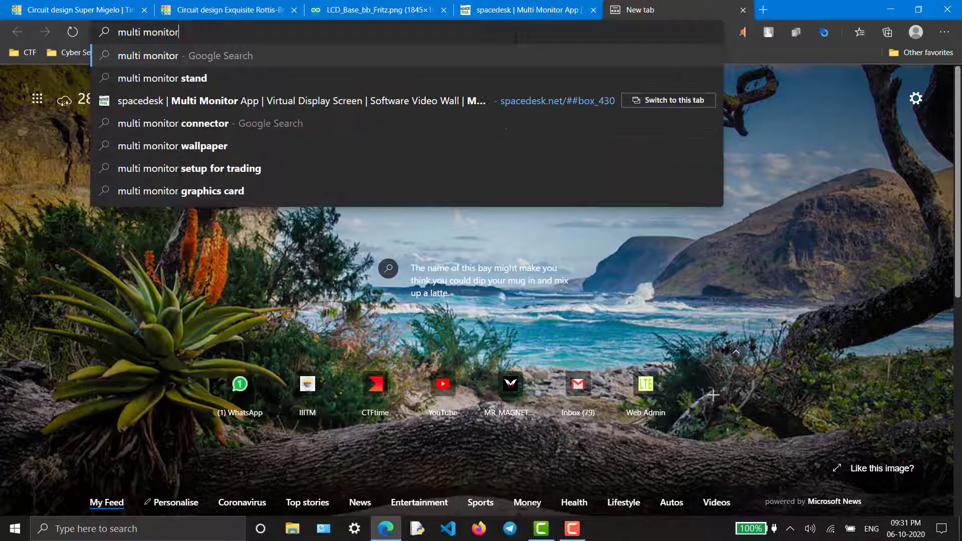
key(Return)
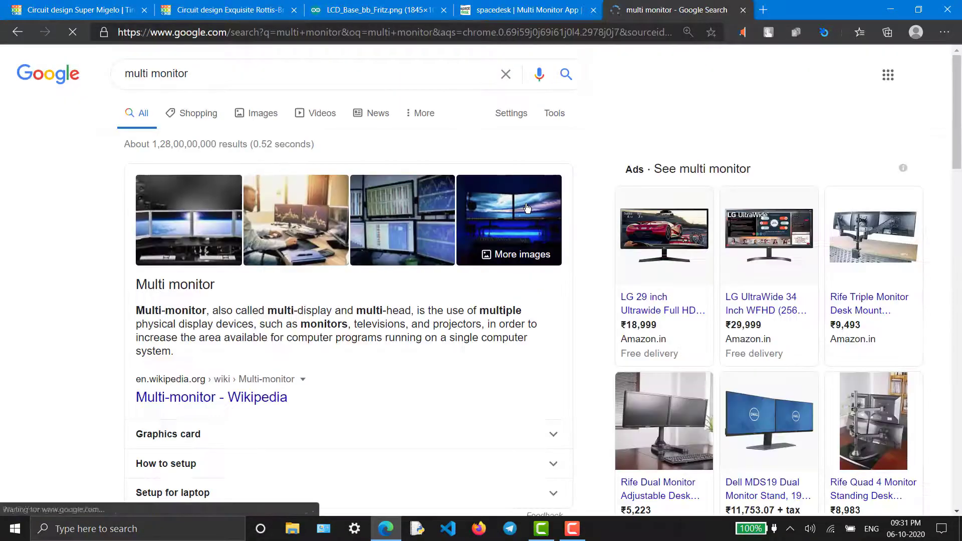
click(529, 206)
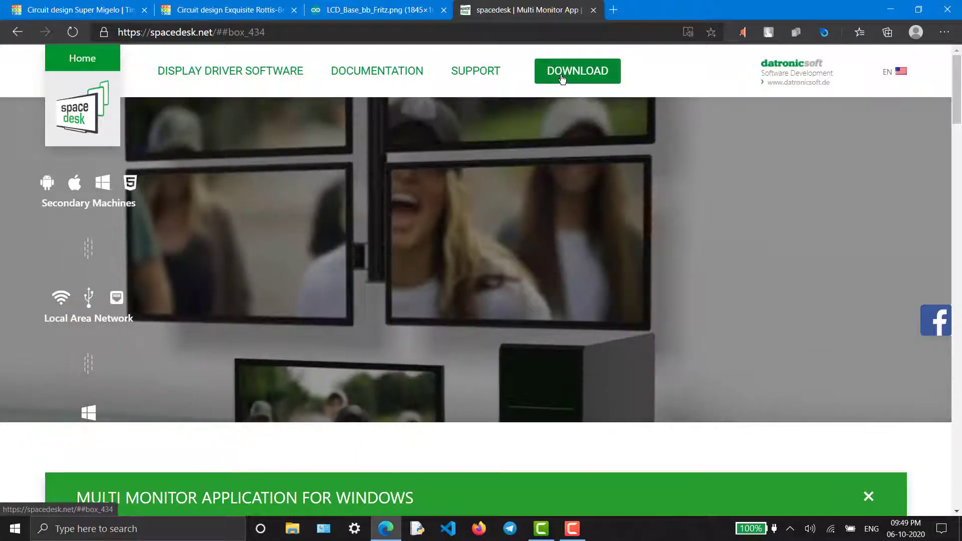
Jump to the spacedesk DOWNLOAD section listing the Windows driver installers.
click(562, 78)
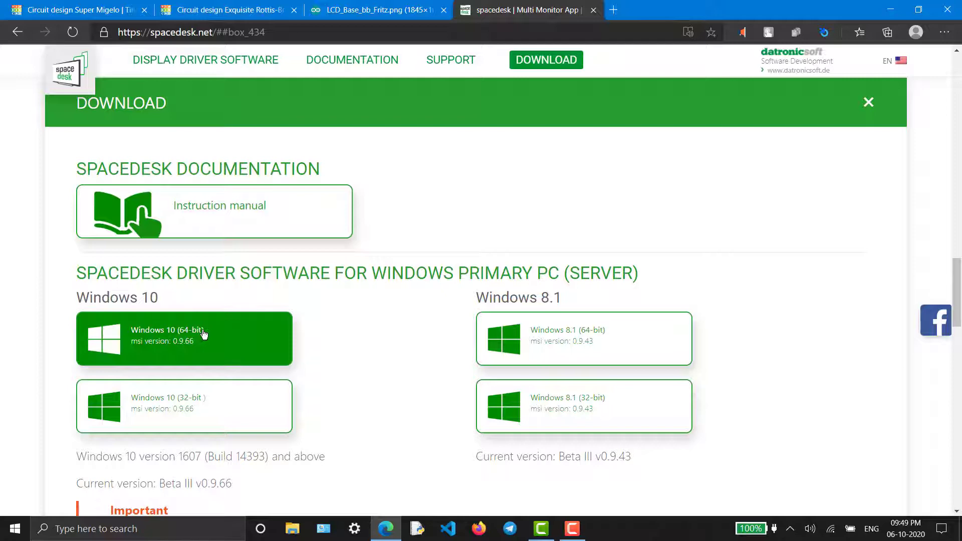
scroll(332, 329, down, 2)
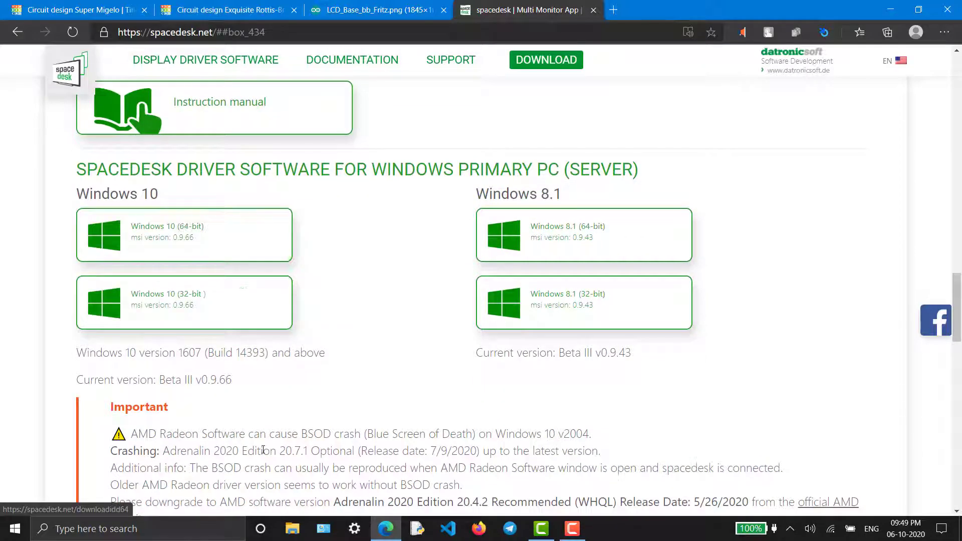
scroll(267, 451, down, 3)
scroll(268, 451, down, 2)
scroll(267, 451, down, 1)
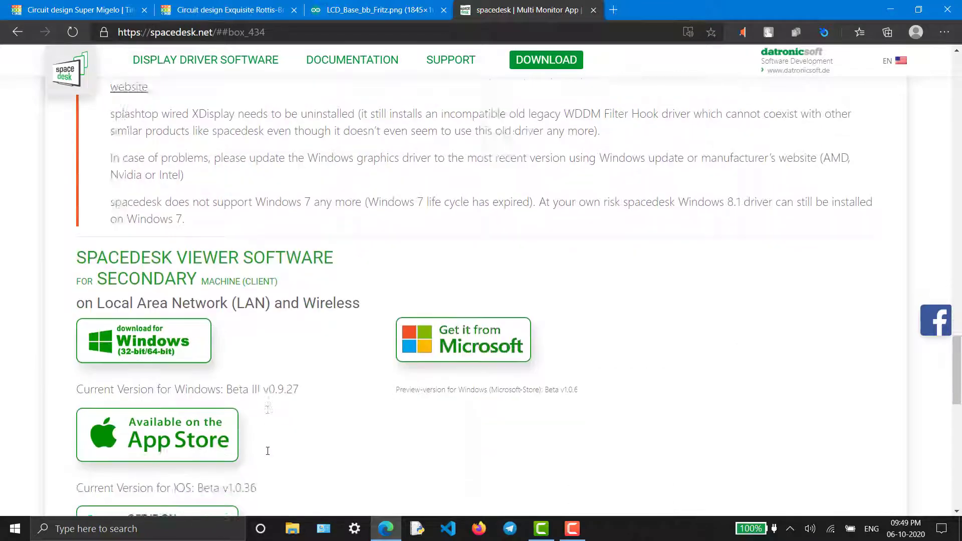
scroll(267, 451, down, 1)
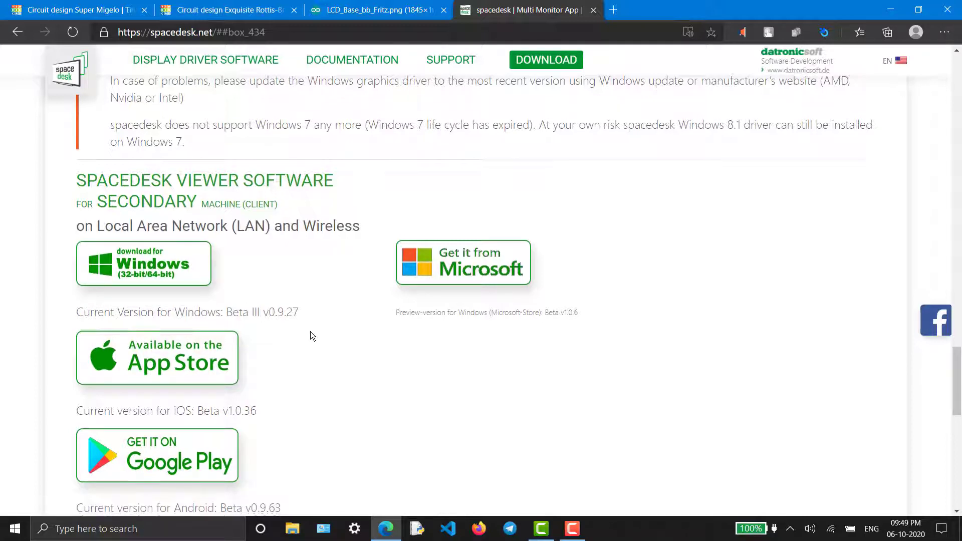
scroll(311, 331, down, 1)
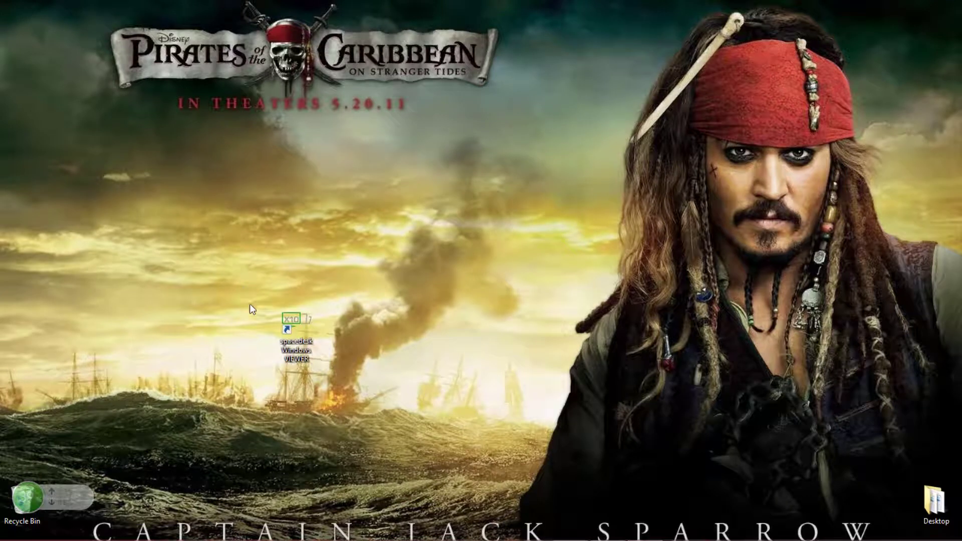
Launch spacedesk Viewer, connect to LAPTOP, and show the viewer maximized in full screen.
double_click(294, 322)
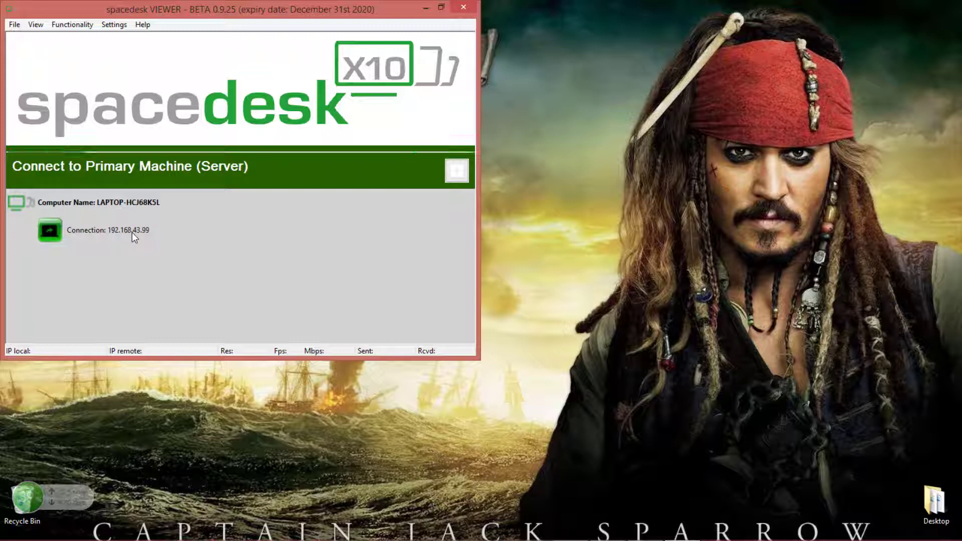
click(89, 232)
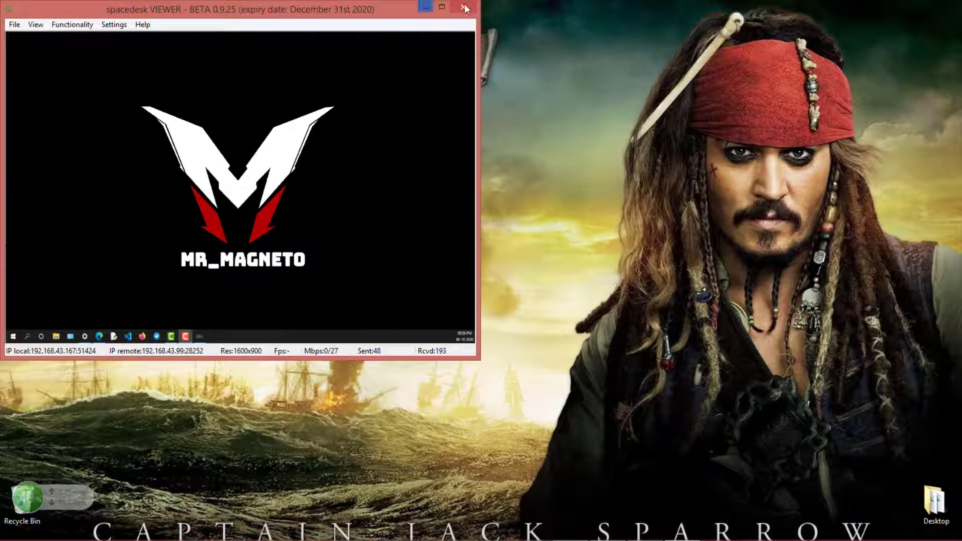
click(442, 6)
click(29, 19)
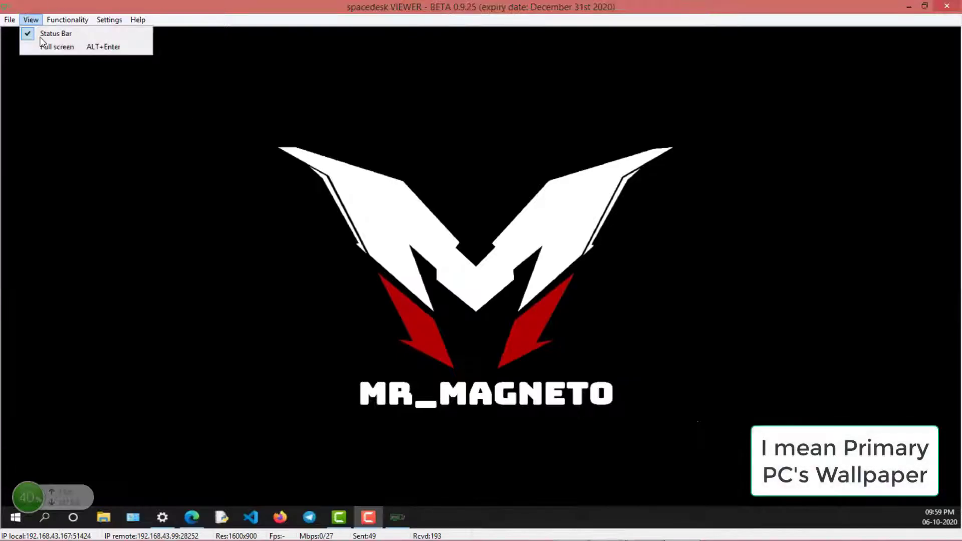
click(45, 46)
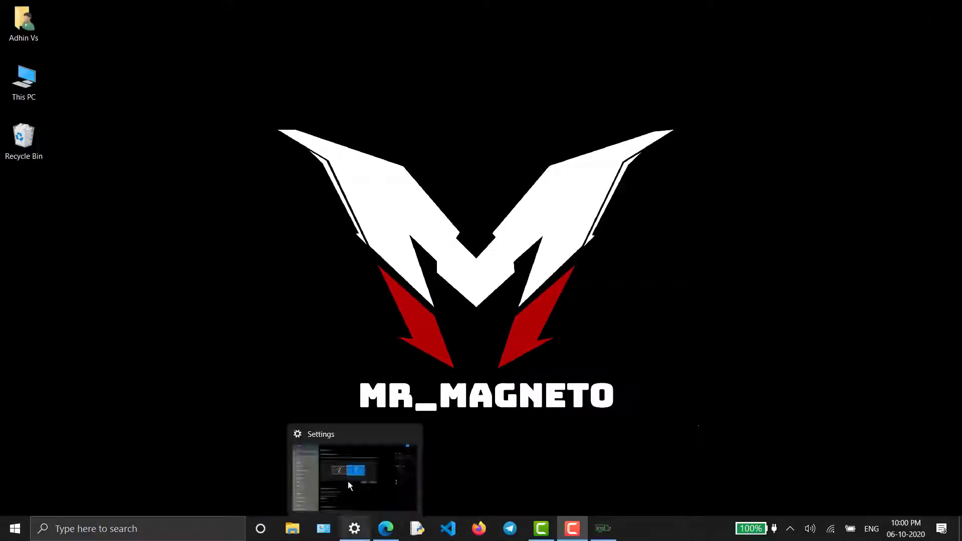
Open Display settings and run Identify twice to see which screens are 1 and 2.
mouse_move(162, 518)
click(352, 529)
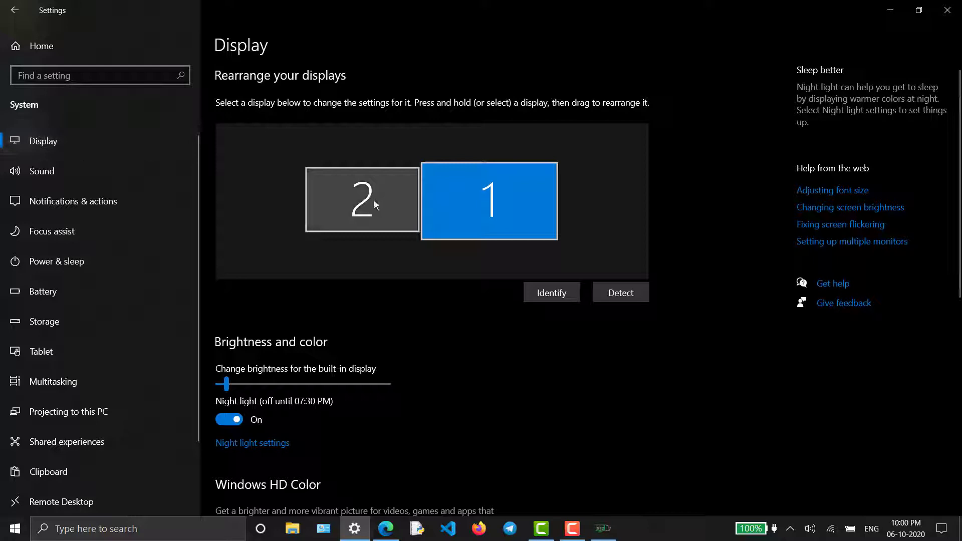
click(545, 292)
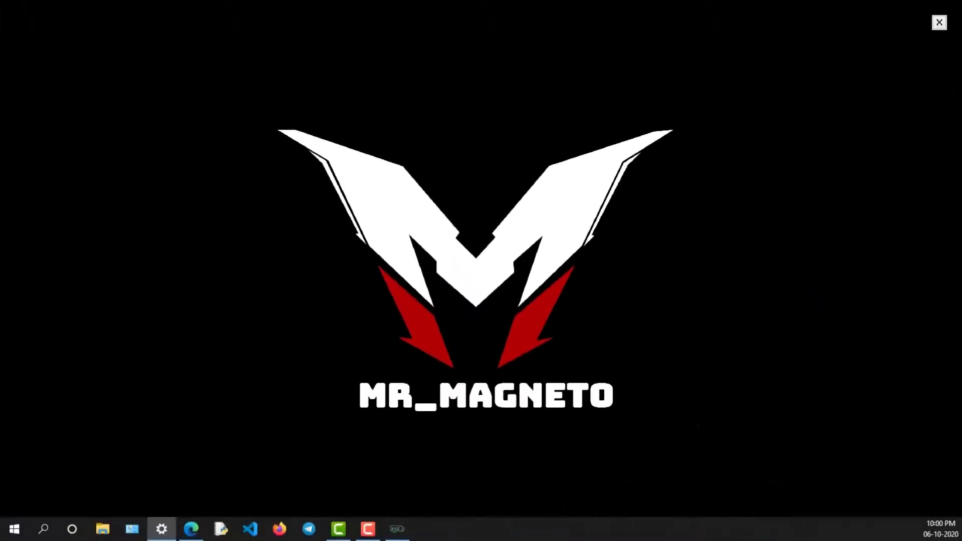
click(545, 293)
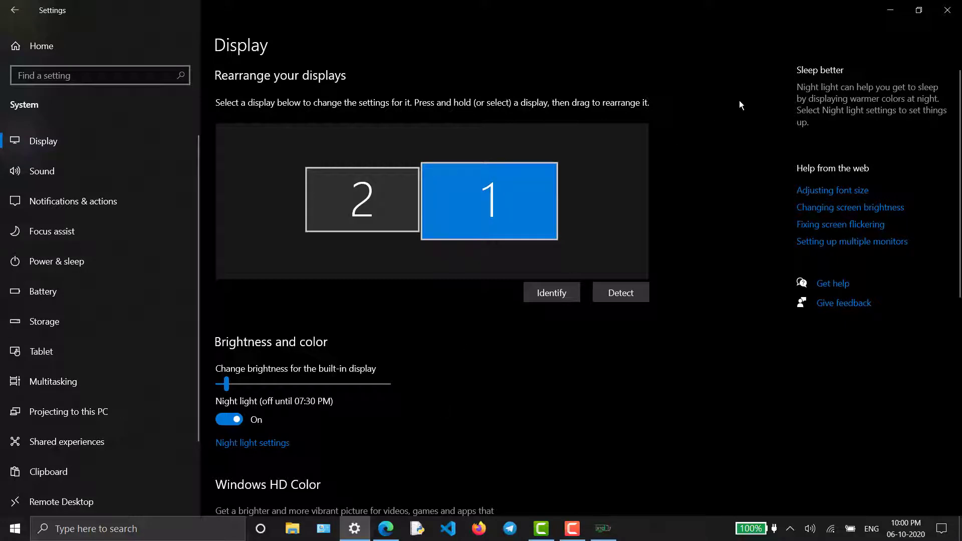
Pull the LCD_Base_bb_Fritz.png tab into its own maximized Edge window, then minimize Edge.
click(881, 14)
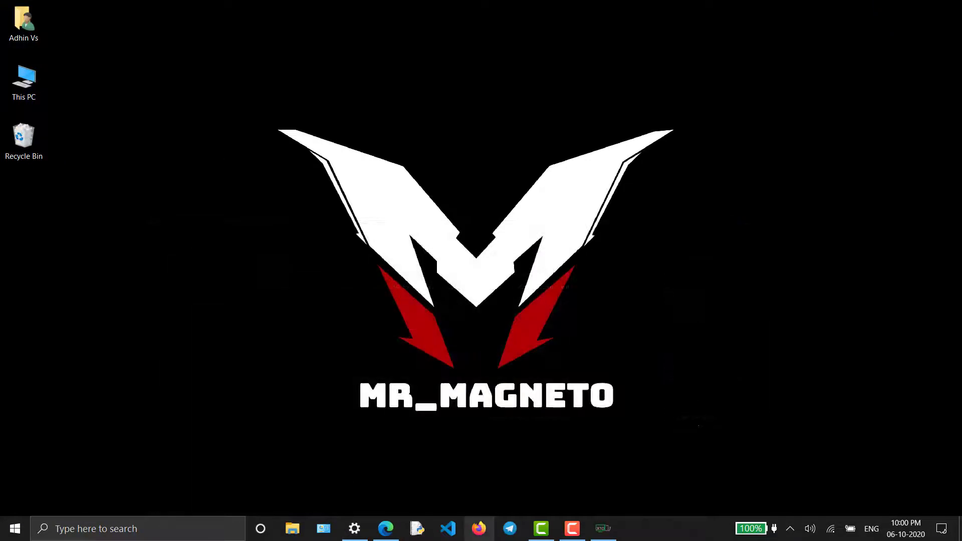
click(385, 529)
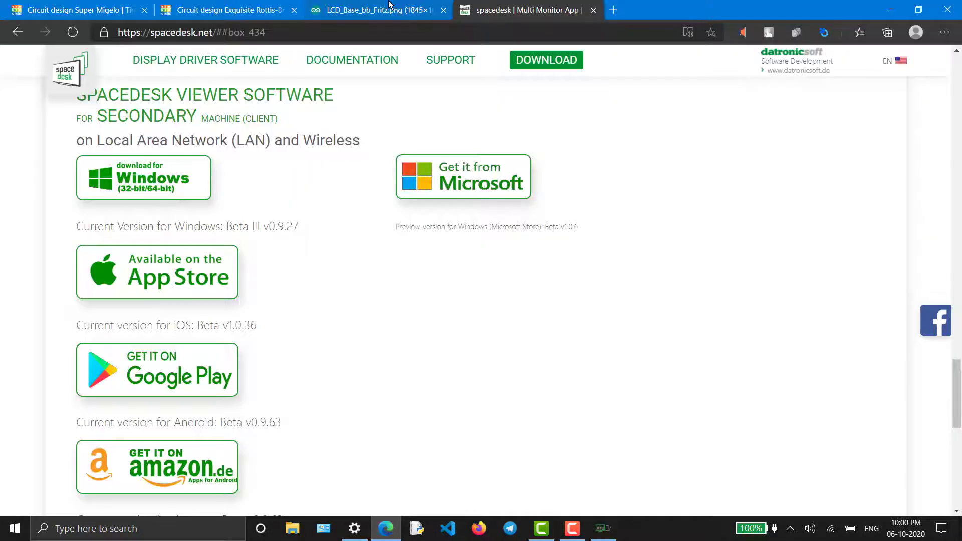
click(390, 6)
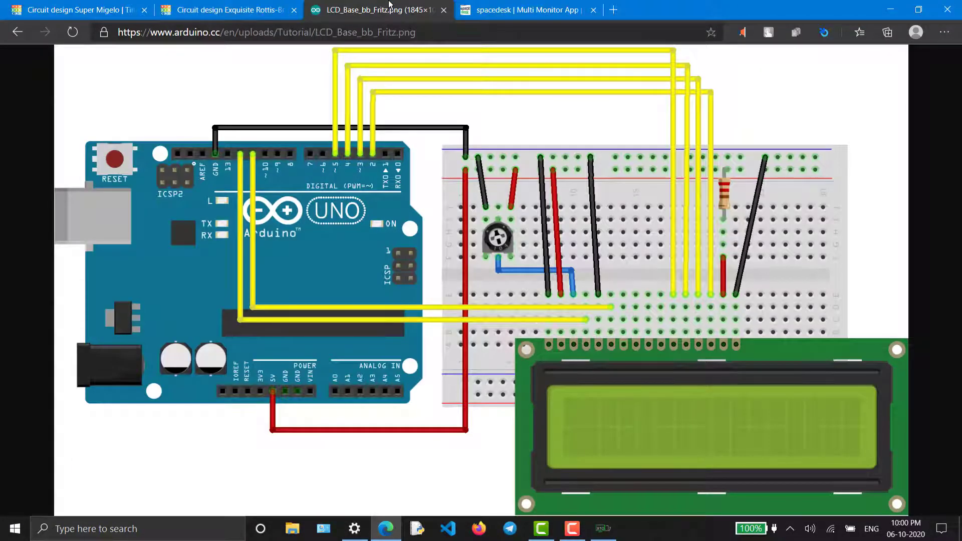
drag(389, 6, 734, 92)
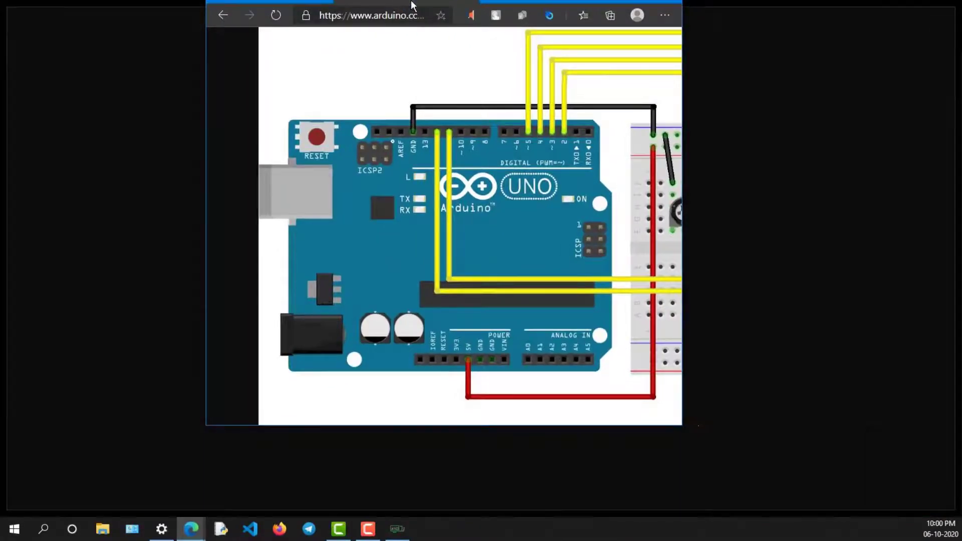
drag(733, 92, 410, 6)
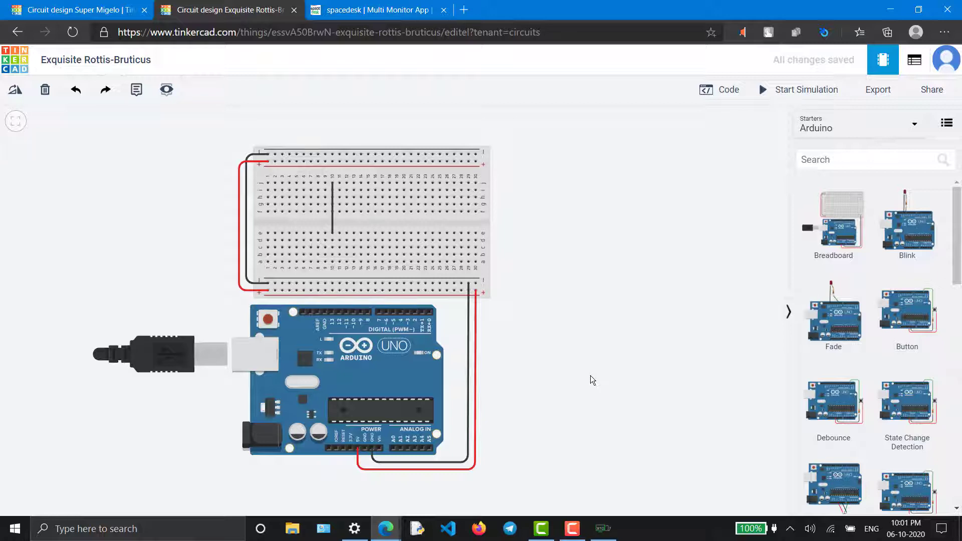
click(894, 9)
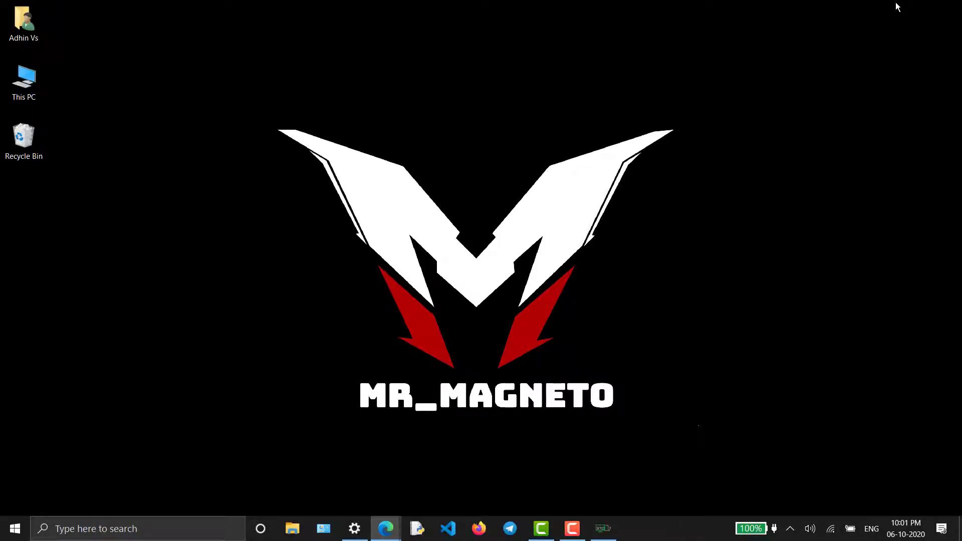
Identify the displays in Display settings and drag display 2 above display 1's right side.
click(355, 529)
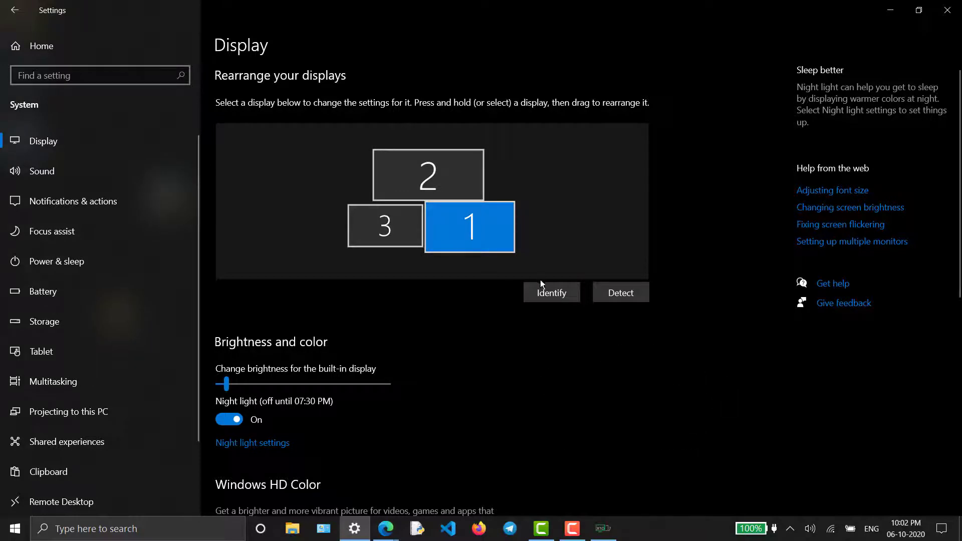
click(560, 292)
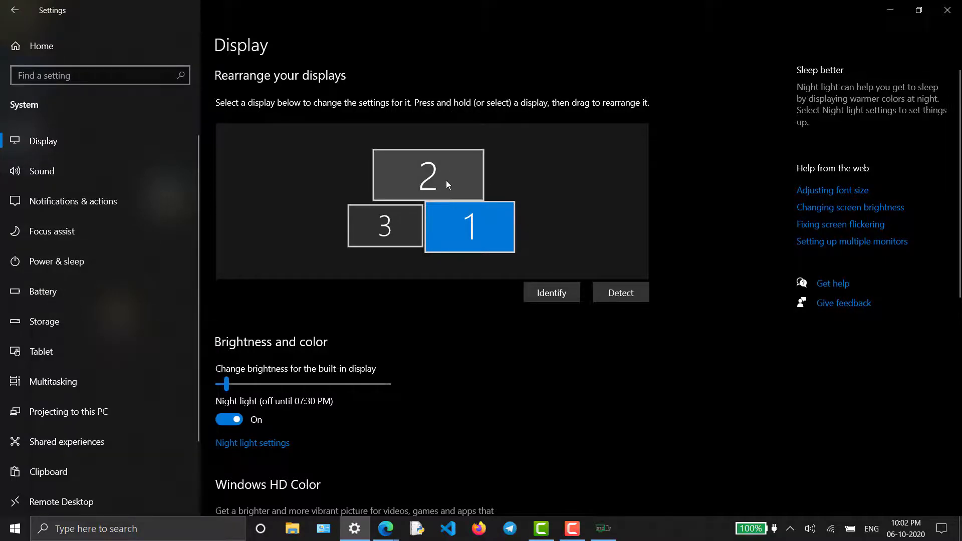
drag(445, 181, 489, 179)
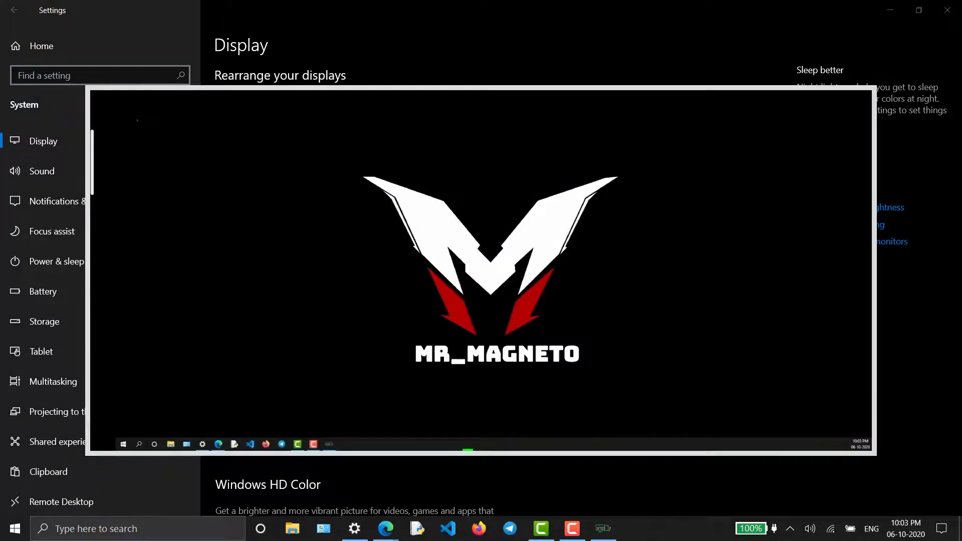
Drag the Tinkercad Edge window onto the second screen and maximize it there.
key(alt+Tab)
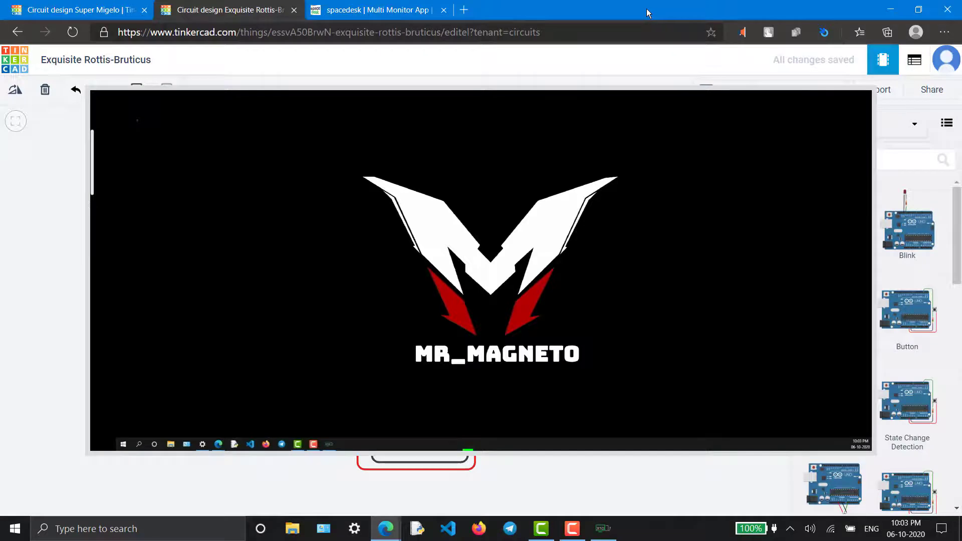
mouse_move(647, 9)
mouse_down()
mouse_move(699, 0)
mouse_move(641, 267)
mouse_up()
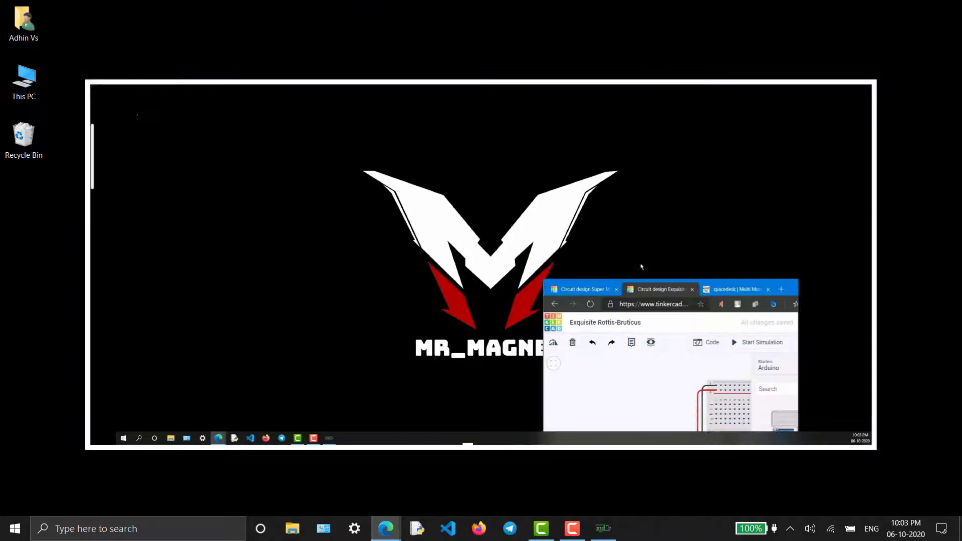
drag(642, 267, 570, 89)
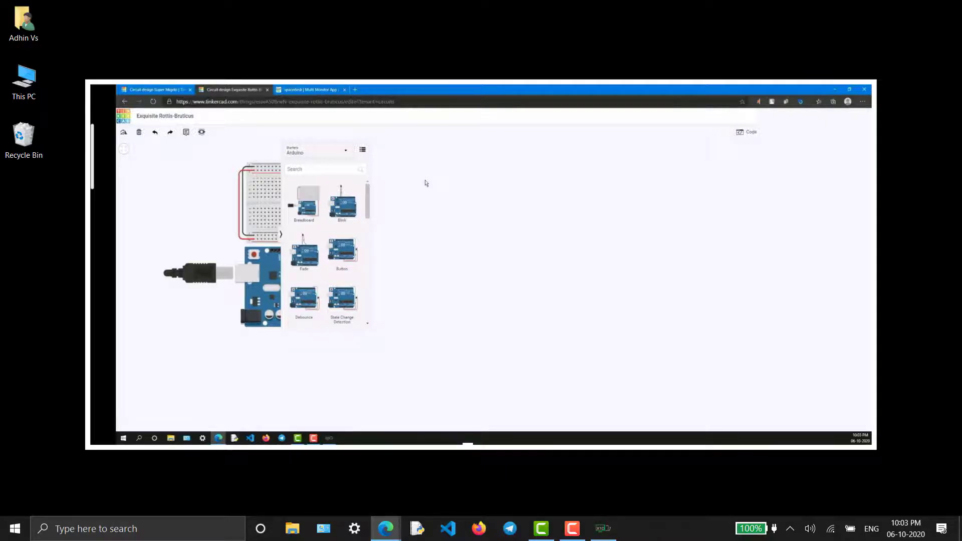
Return to the spacedesk page tab, then open two new start-page tabs on the extended display.
click(334, 90)
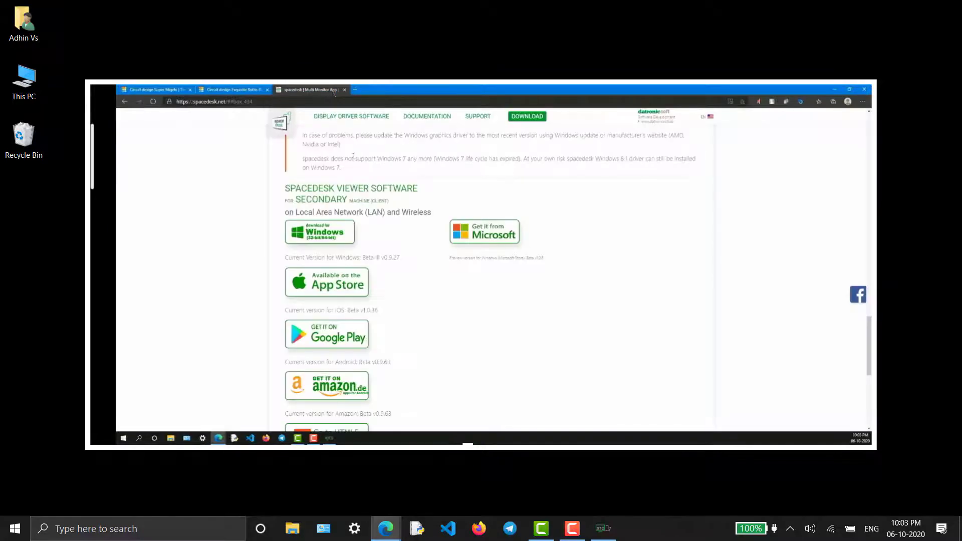
scroll(368, 186, up, 5)
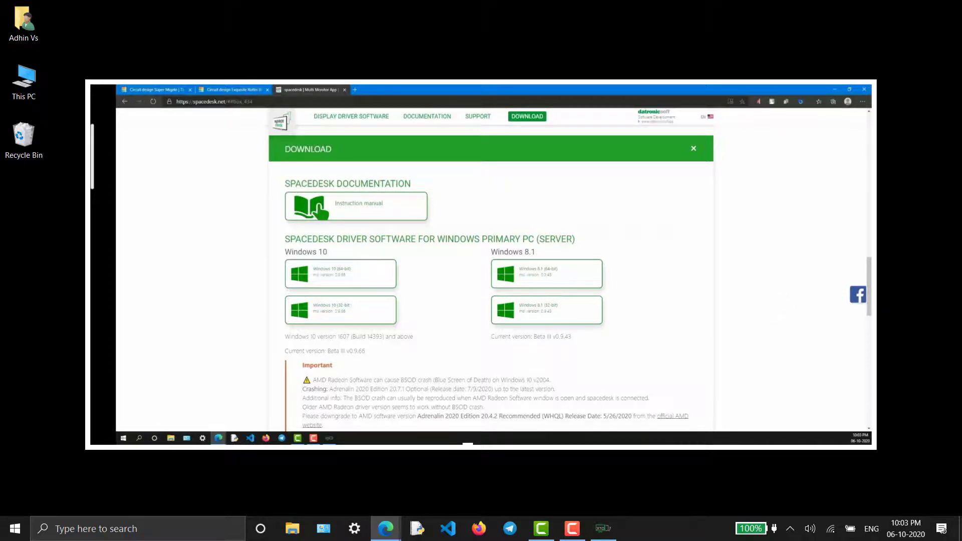
click(353, 90)
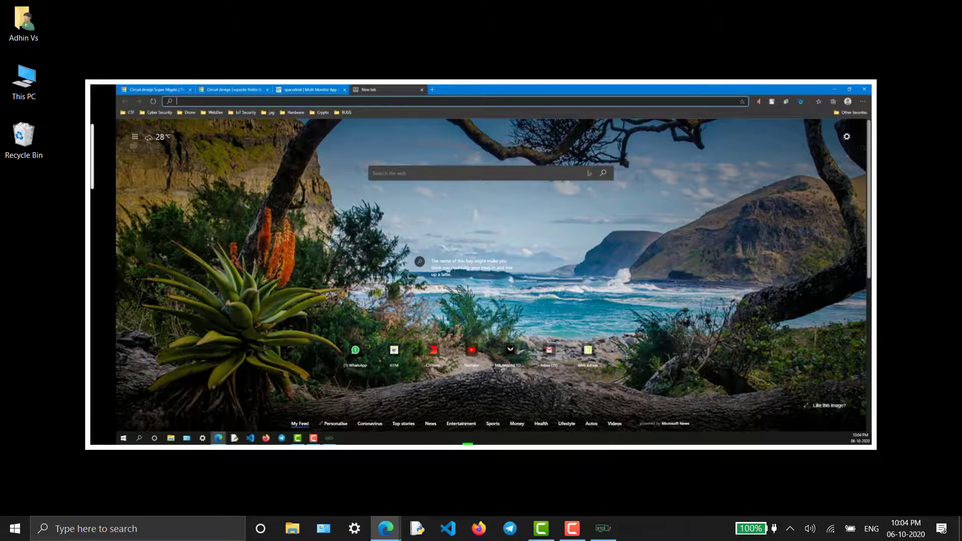
key(ctrl+t)
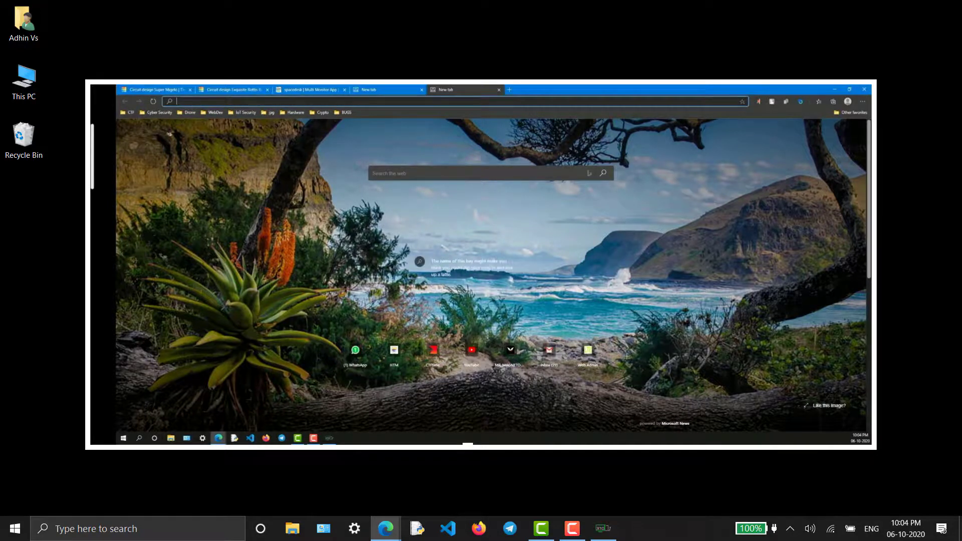